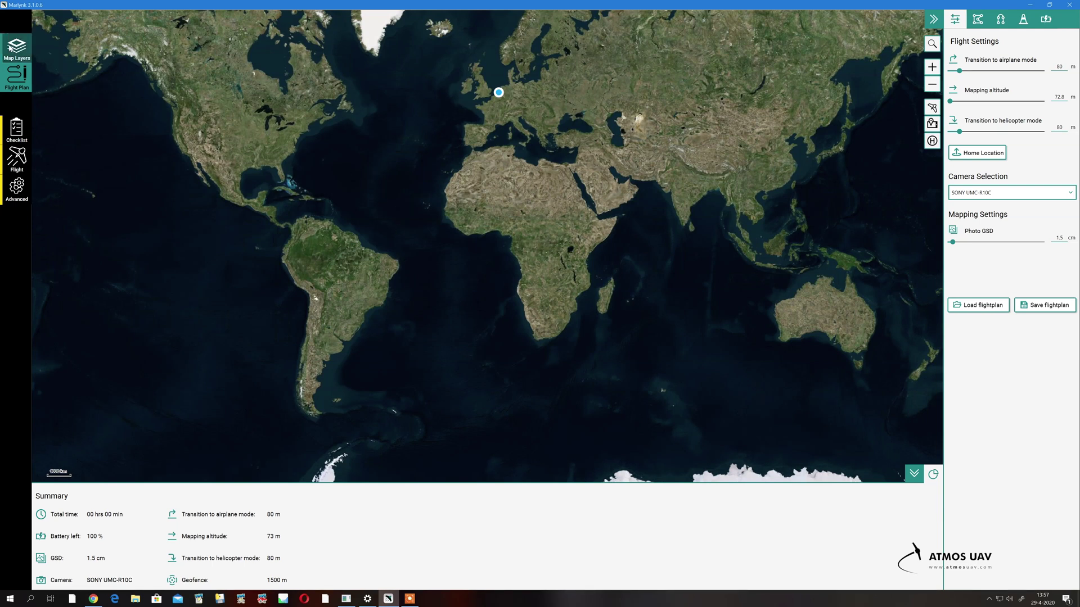
- Show the Map Layers page listing the Bing Aerial layer over the world map
{"action": "left_click", "coordinate": [9, 47]}
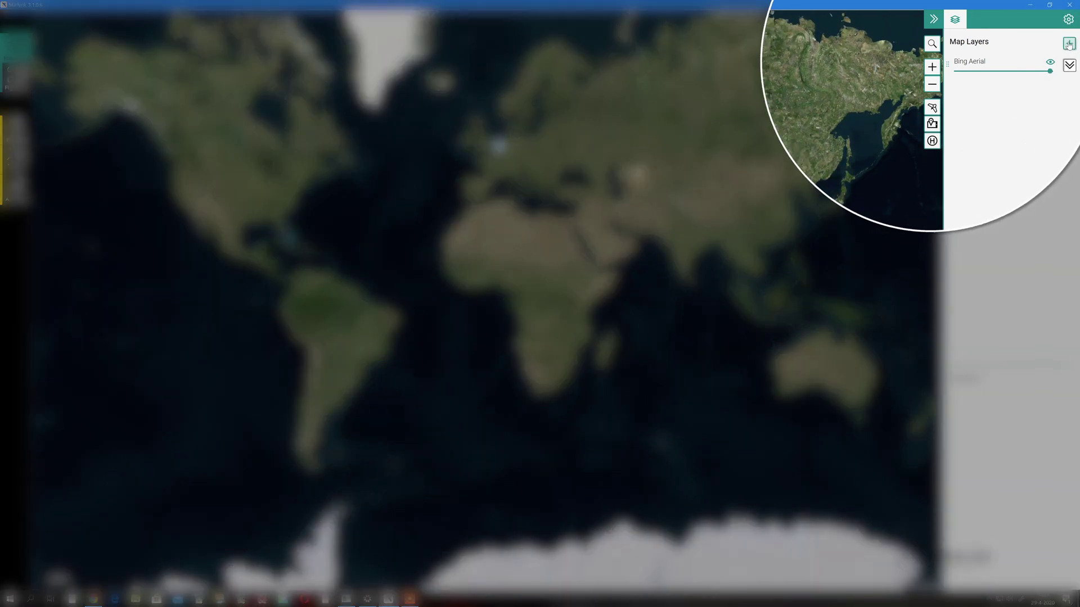
{"action": "left_click", "coordinate": [1069, 43]}
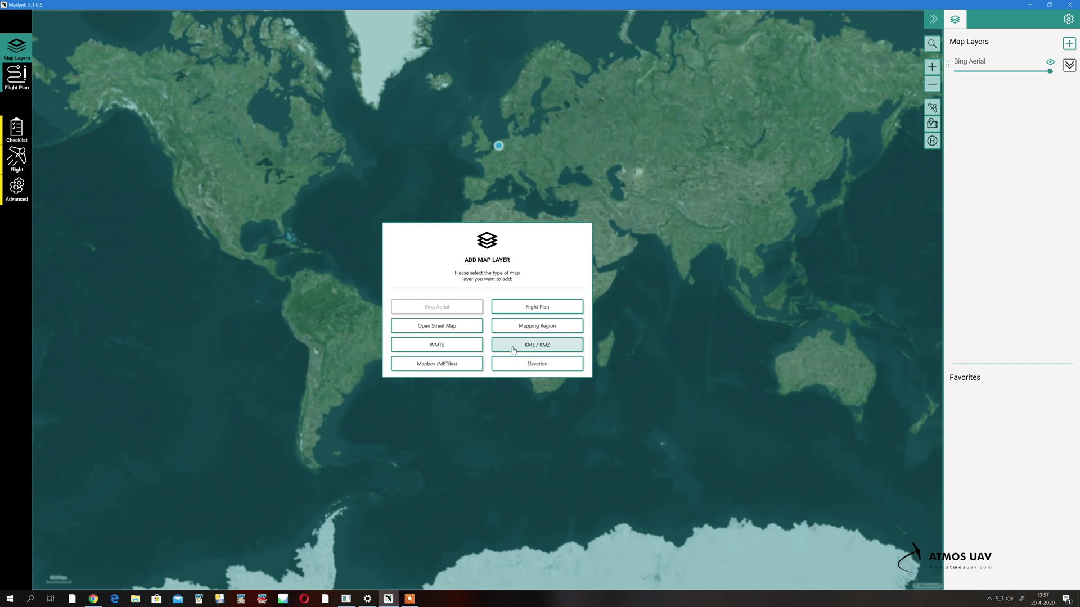
{"action": "left_click", "coordinate": [638, 274]}
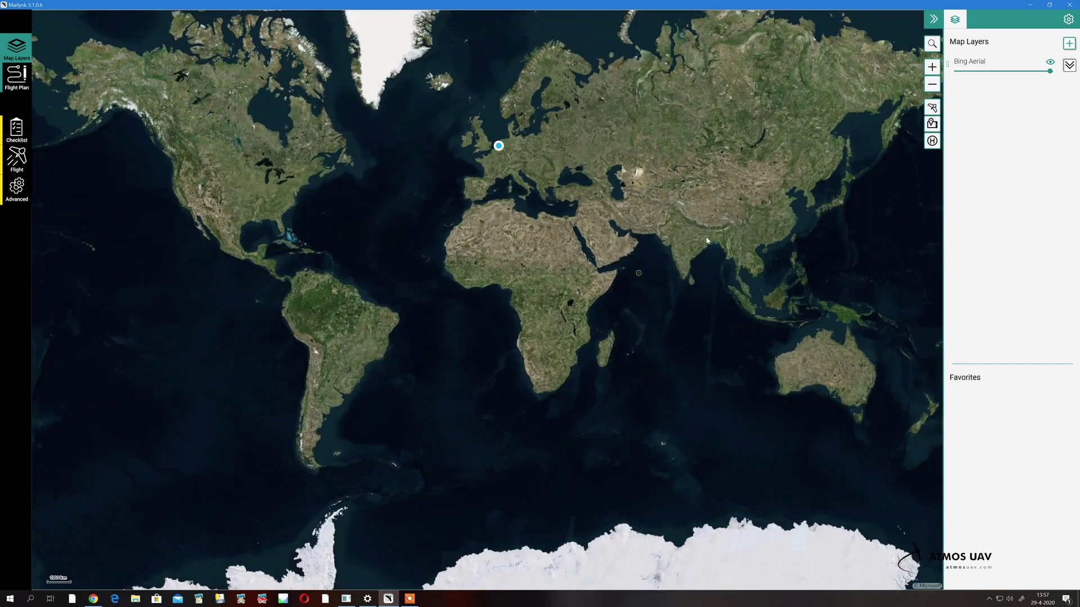
{"action": "mouse_move", "coordinate": [1051, 71]}
{"action": "left_mouse_down"}
{"action": "mouse_move", "coordinate": [982, 74]}
{"action": "mouse_move", "coordinate": [1068, 71]}
{"action": "left_mouse_up"}
- Find Delft, Netherlands, then pan south and zoom in on a southern neighbourhood
{"action": "left_click", "coordinate": [931, 44]}
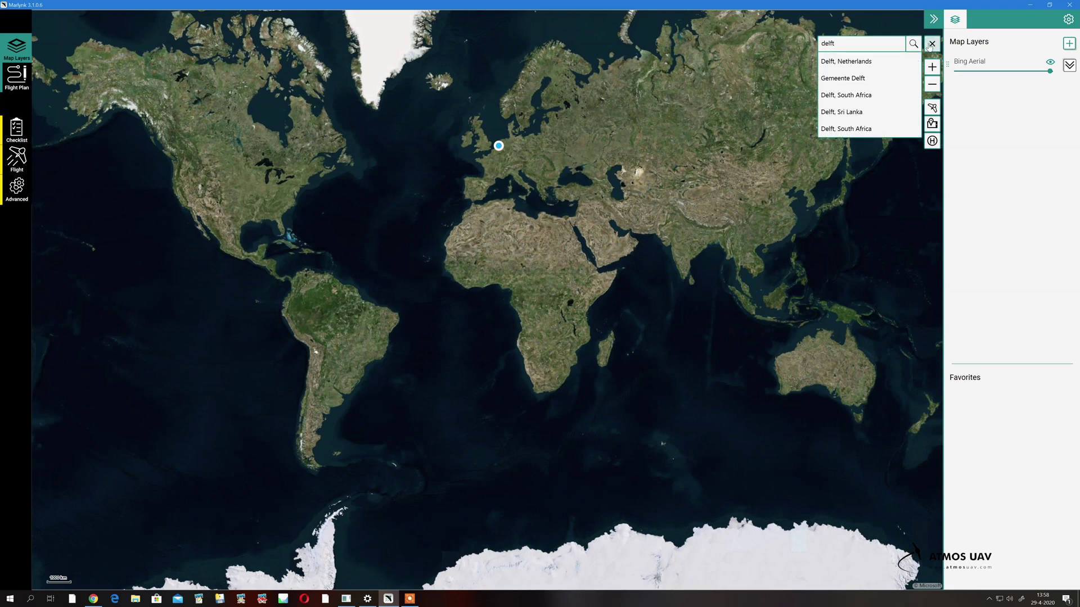
{"action": "left_click", "coordinate": [852, 62]}
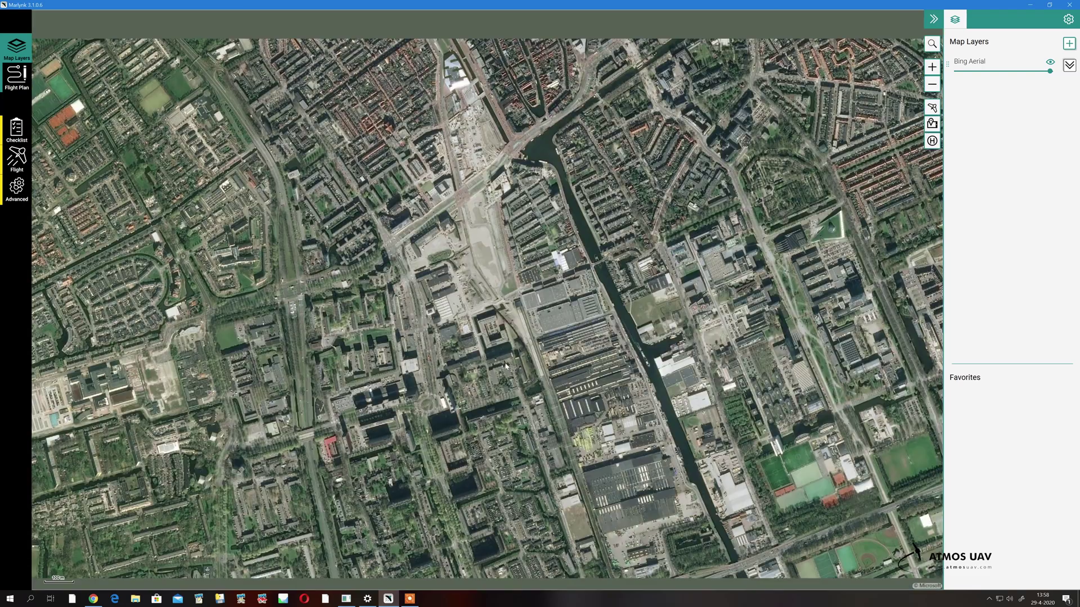
{"action": "left_click_drag", "start_coordinate": [506, 366], "coordinate": [647, 112]}
{"action": "left_click_drag", "start_coordinate": [697, 363], "coordinate": [657, 139]}
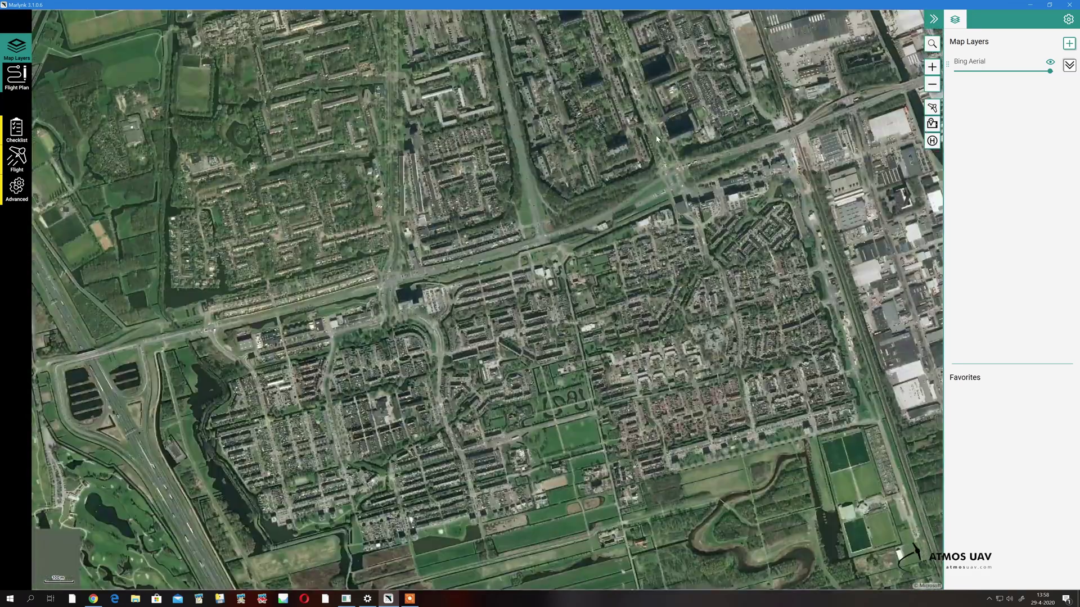
{"action": "left_click_drag", "start_coordinate": [559, 424], "coordinate": [557, 284]}
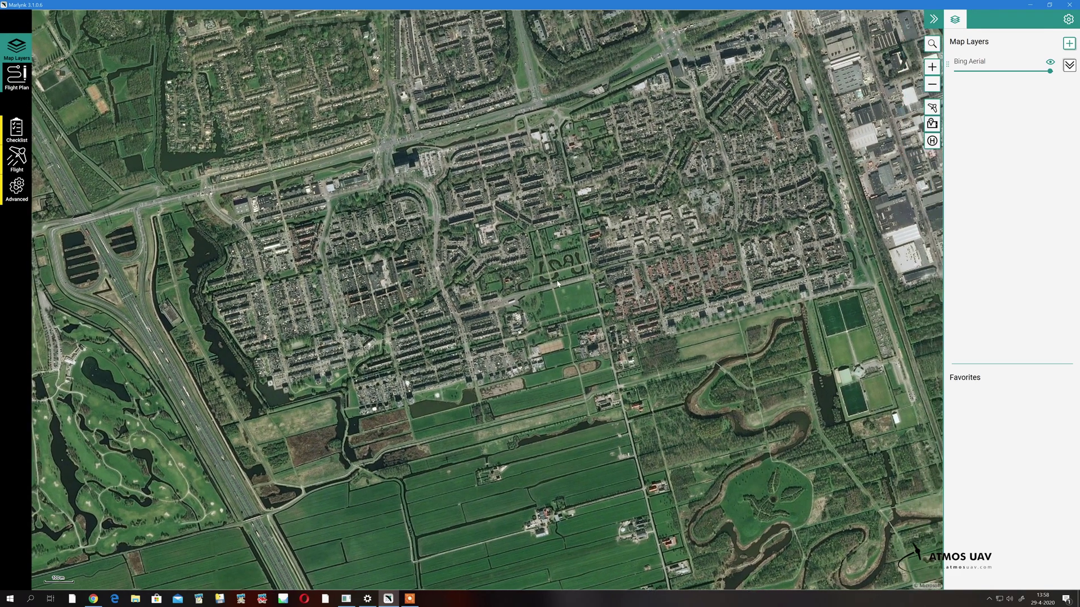
{"action": "left_click", "coordinate": [932, 66]}
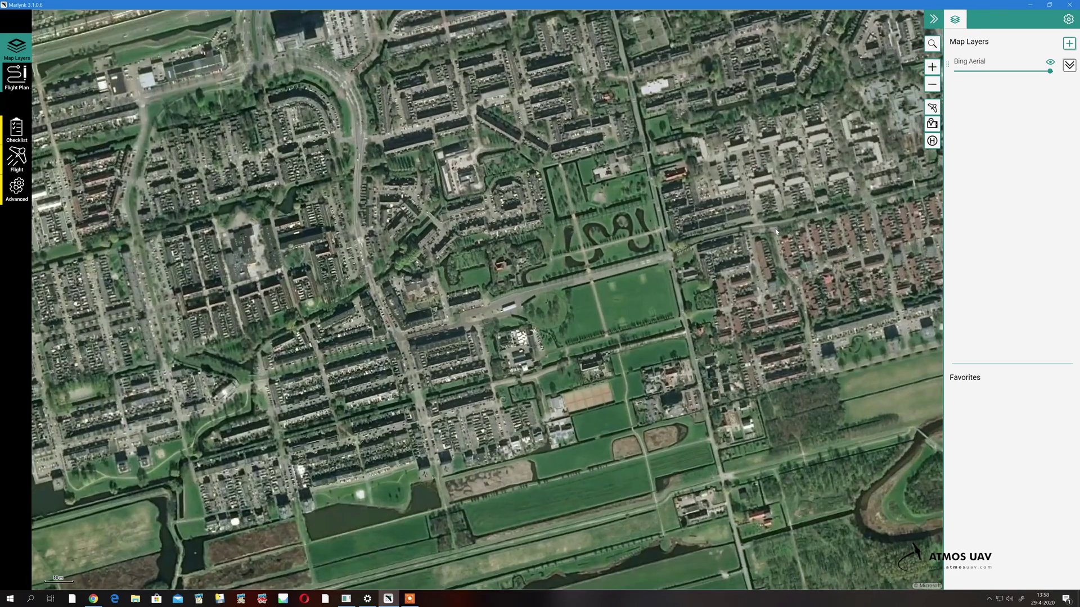
{"action": "left_click_drag", "start_coordinate": [775, 243], "coordinate": [645, 228]}
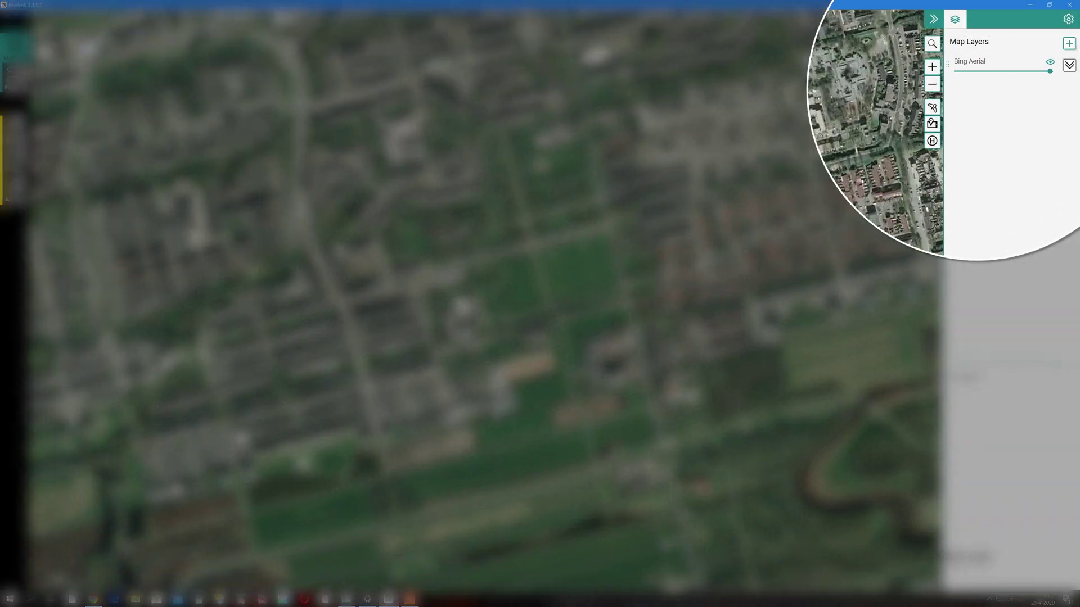
- Download the Bing Aerial imagery for offline use and begin the flight plan
{"action": "left_click", "coordinate": [1069, 65]}
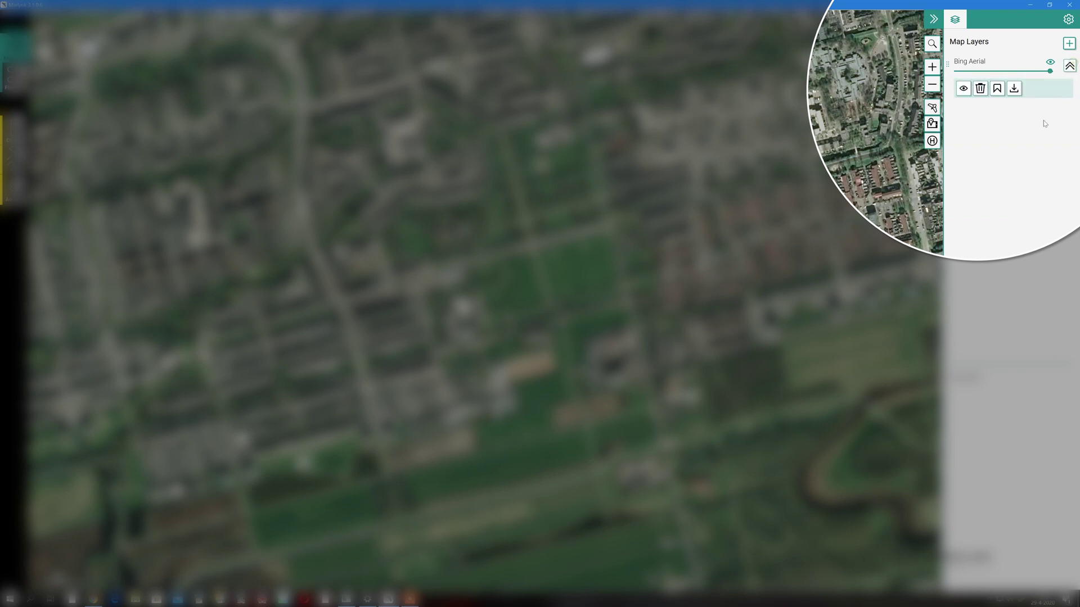
{"action": "left_click", "coordinate": [1014, 89]}
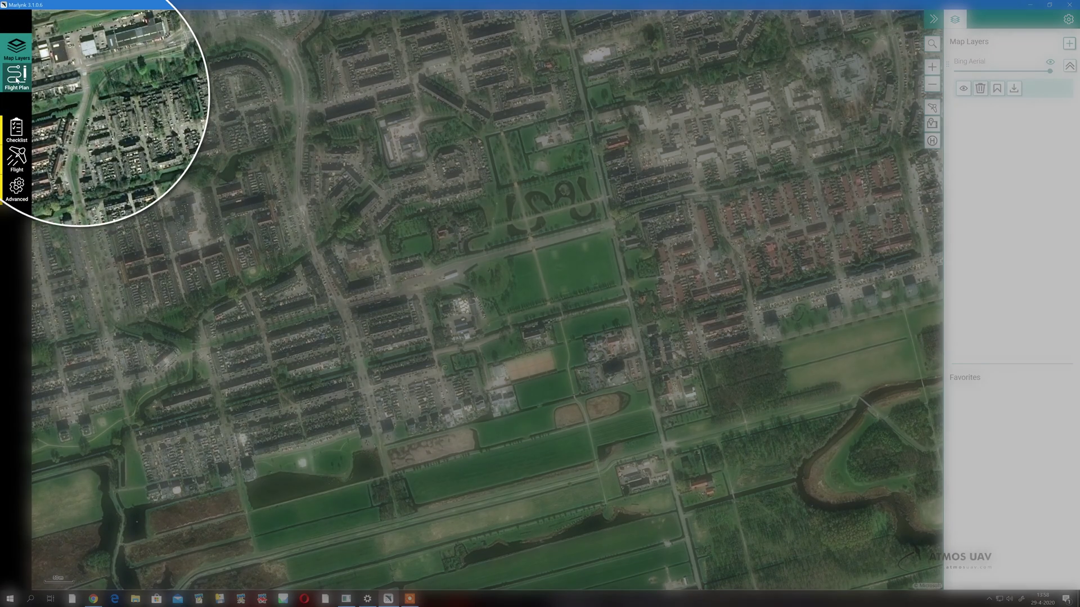
{"action": "left_click", "coordinate": [12, 81]}
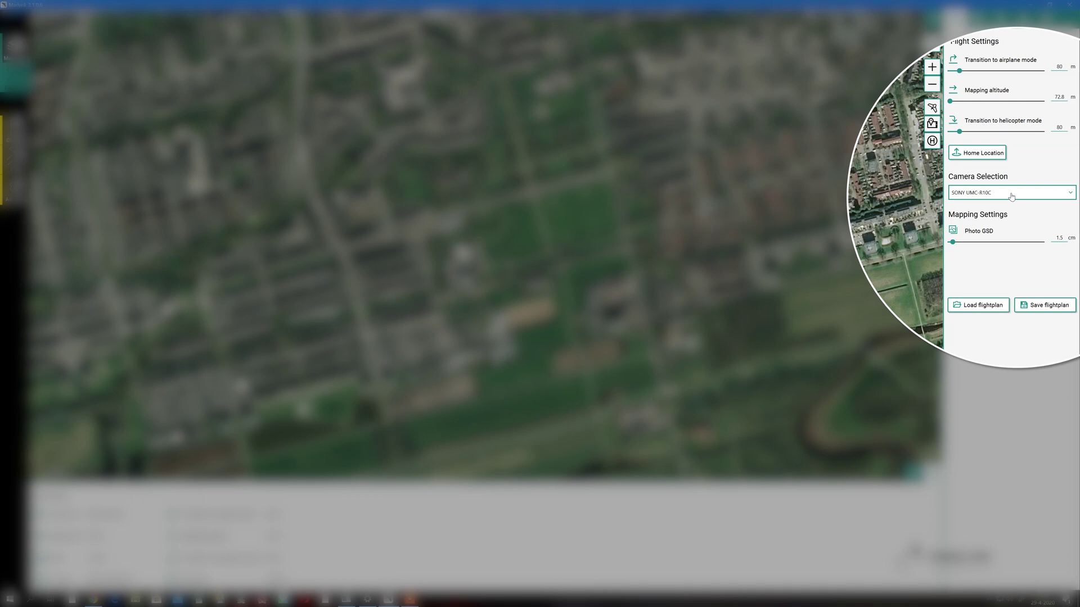
- Choose the SONY RX1RII camera and set the home point on the park lawn
{"action": "left_click", "coordinate": [1011, 194]}
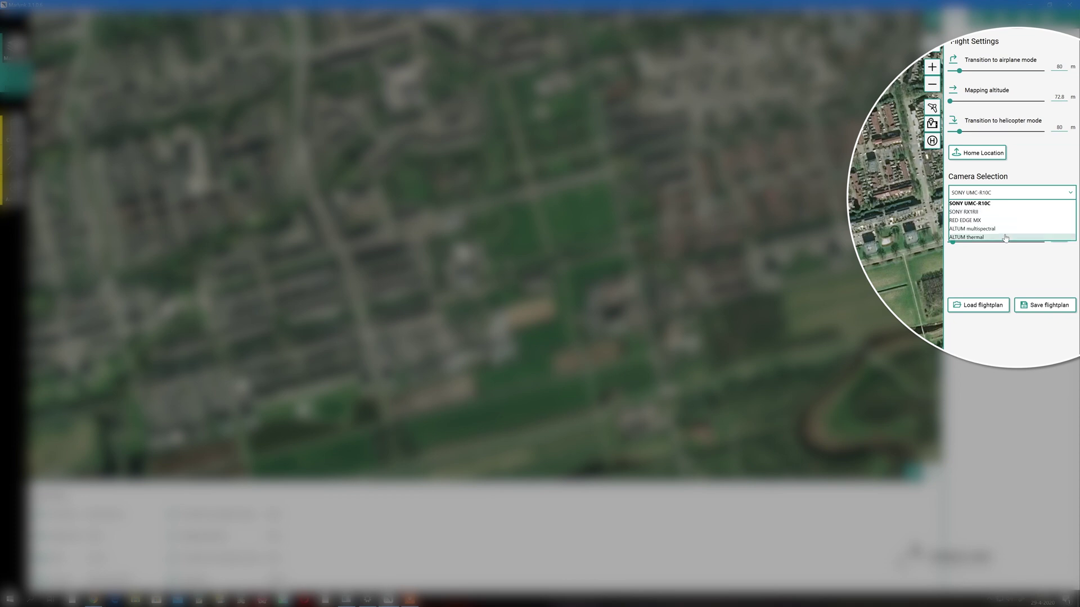
{"action": "left_click", "coordinate": [981, 213]}
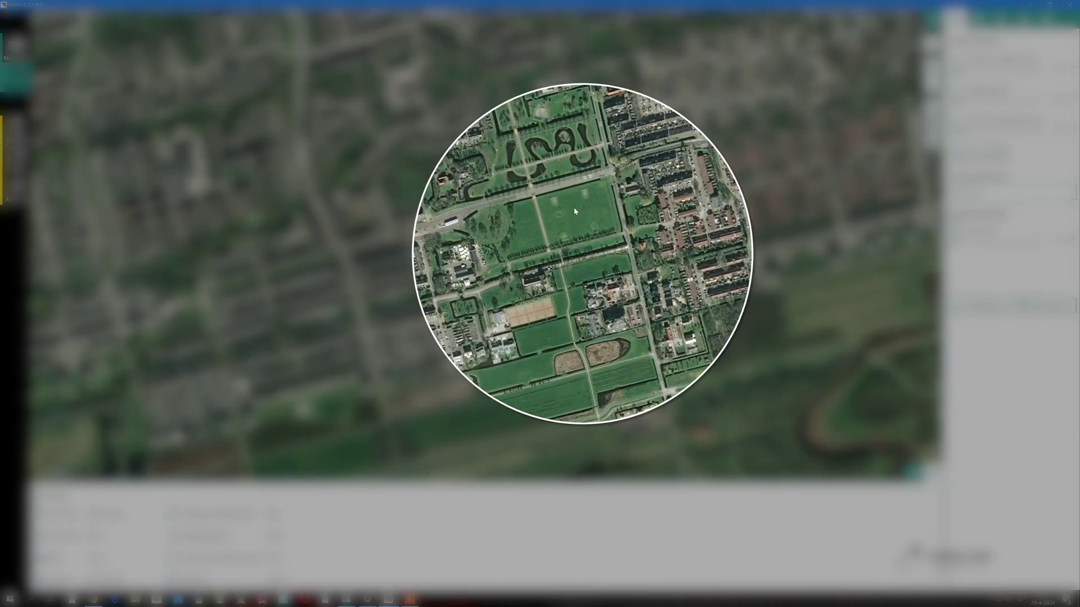
{"action": "left_click", "coordinate": [574, 208]}
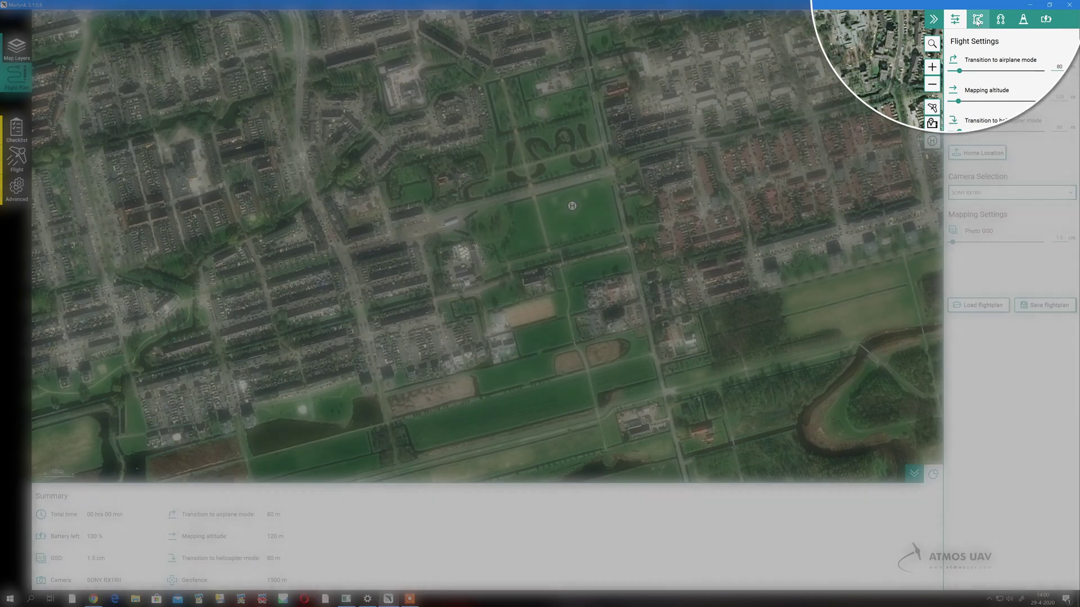
- Show the empty Mapping Regions page in the right panel
{"action": "left_click", "coordinate": [977, 20]}
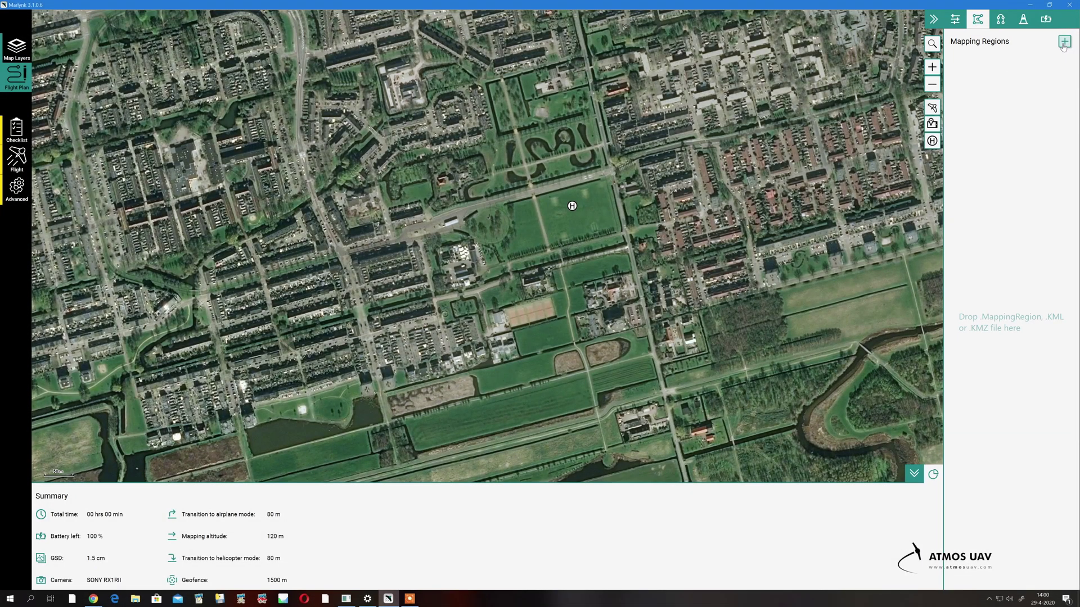
- Add a drawn polygon mapping region with four corners over the northern housing
{"action": "left_click", "coordinate": [1064, 45]}
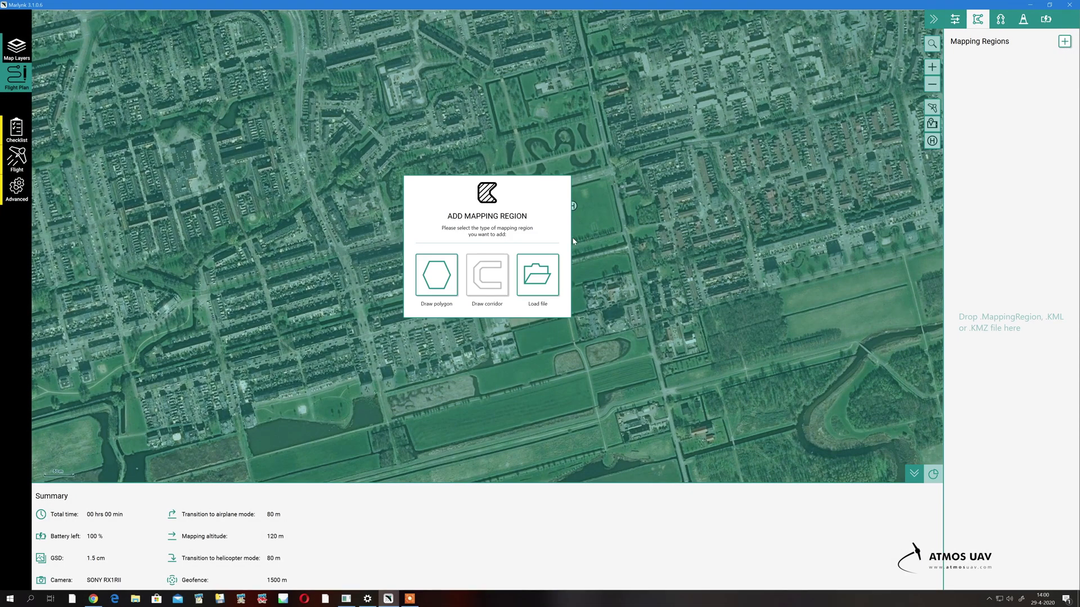
{"action": "left_click", "coordinate": [435, 275]}
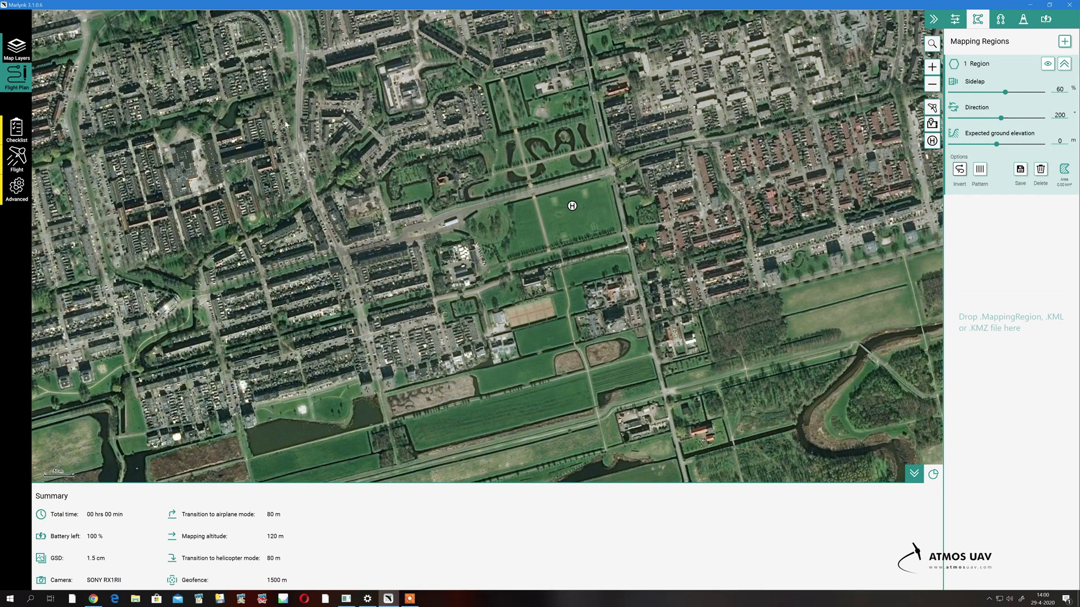
{"action": "left_click", "coordinate": [280, 91]}
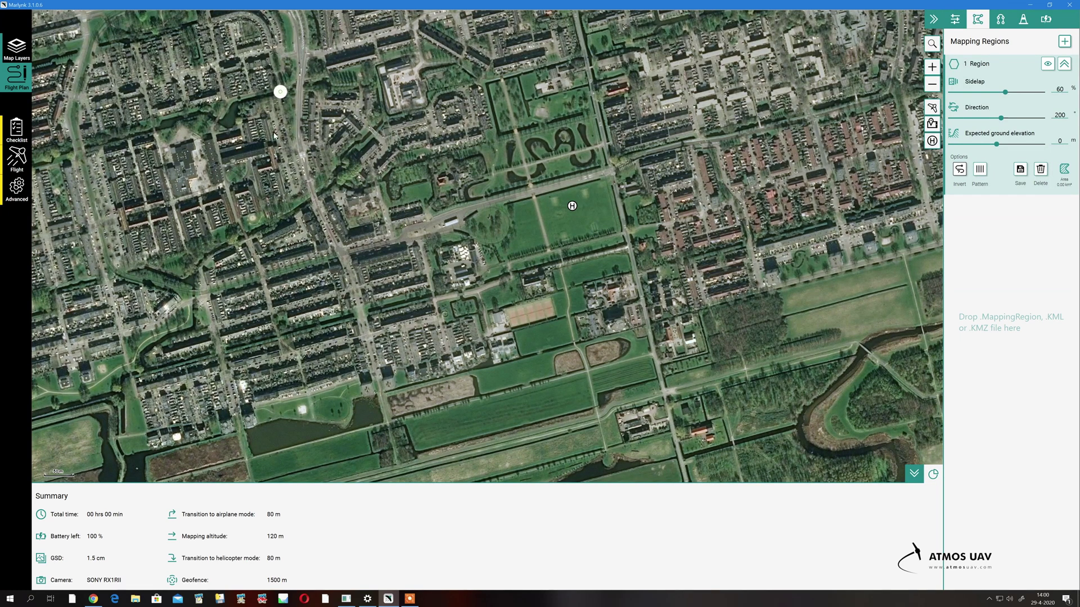
{"action": "left_click", "coordinate": [304, 198]}
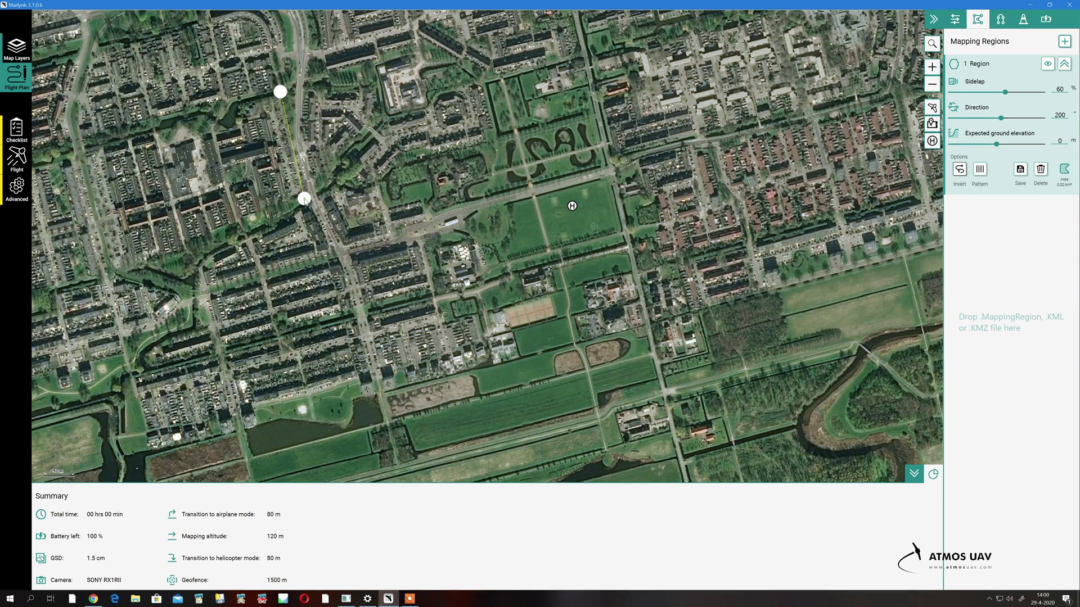
{"action": "left_click", "coordinate": [676, 145]}
{"action": "left_click", "coordinate": [642, 34]}
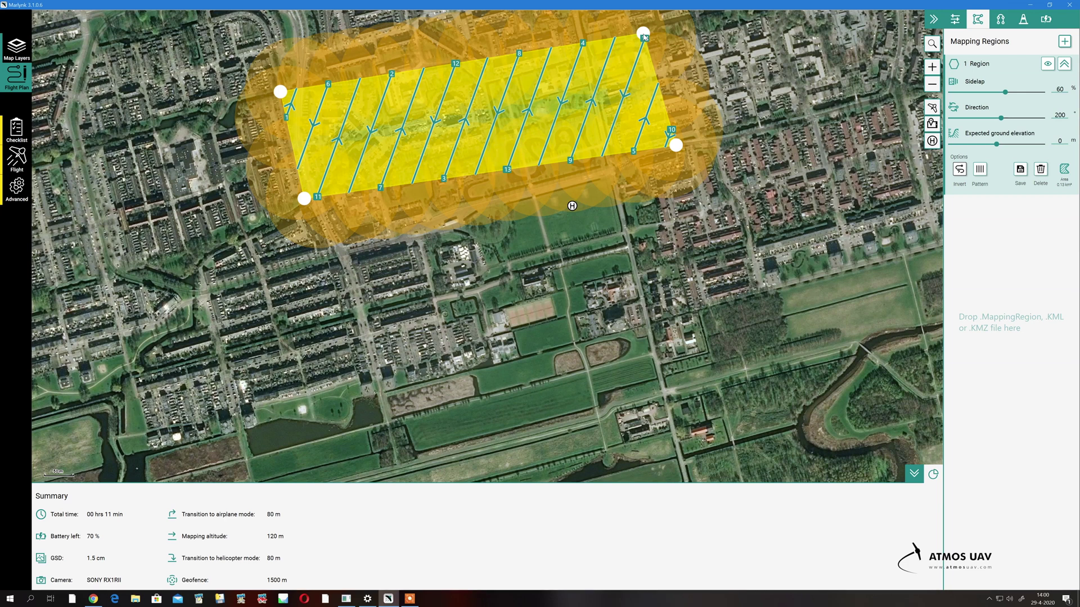
- Widen the region's right side and delete the stray vertex on the bottom edge
{"action": "left_click_drag", "start_coordinate": [646, 37], "coordinate": [669, 37]}
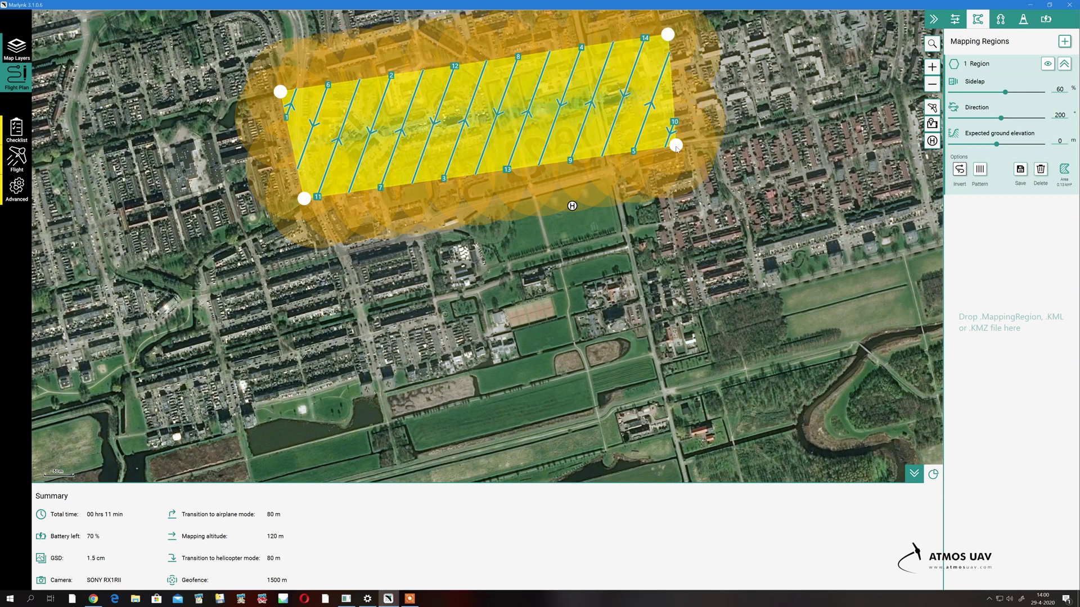
{"action": "left_click_drag", "start_coordinate": [677, 148], "coordinate": [685, 139]}
{"action": "left_click_drag", "start_coordinate": [527, 163], "coordinate": [528, 195]}
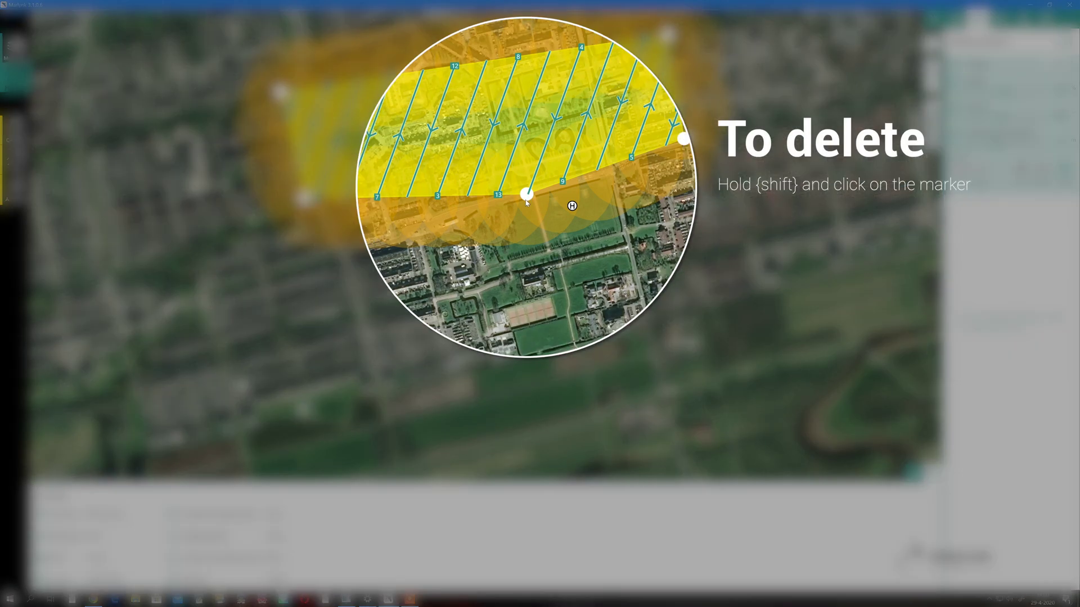
{"action": "left_click", "coordinate": [527, 196], "text": "shift"}
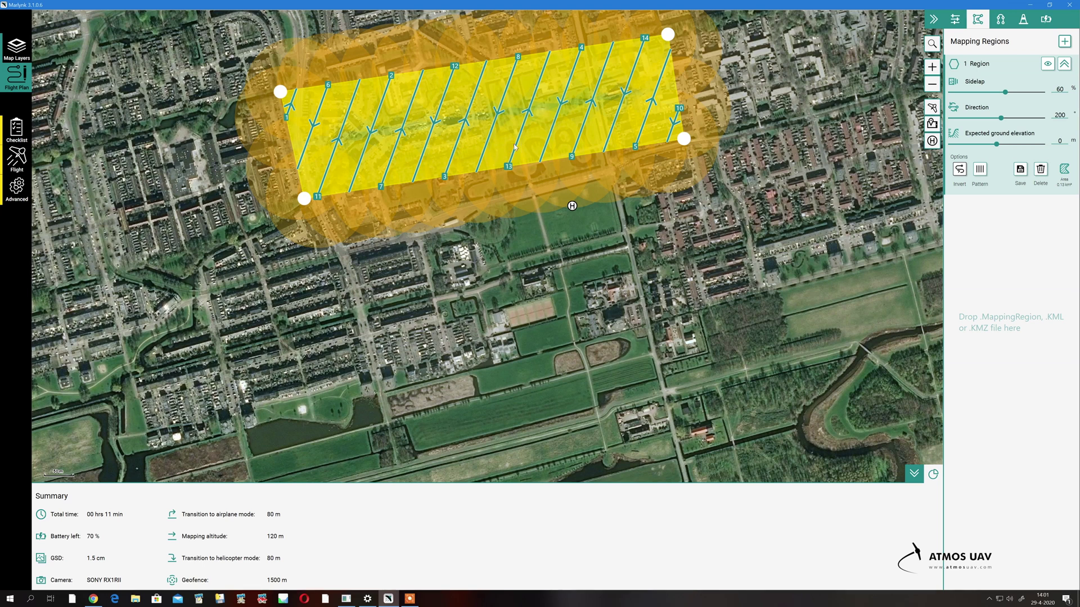
- Stretch the region further east and south, and set flight direction to 260°
{"action": "left_click_drag", "start_coordinate": [668, 35], "coordinate": [804, 13]}
{"action": "left_click_drag", "start_coordinate": [683, 139], "coordinate": [828, 122]}
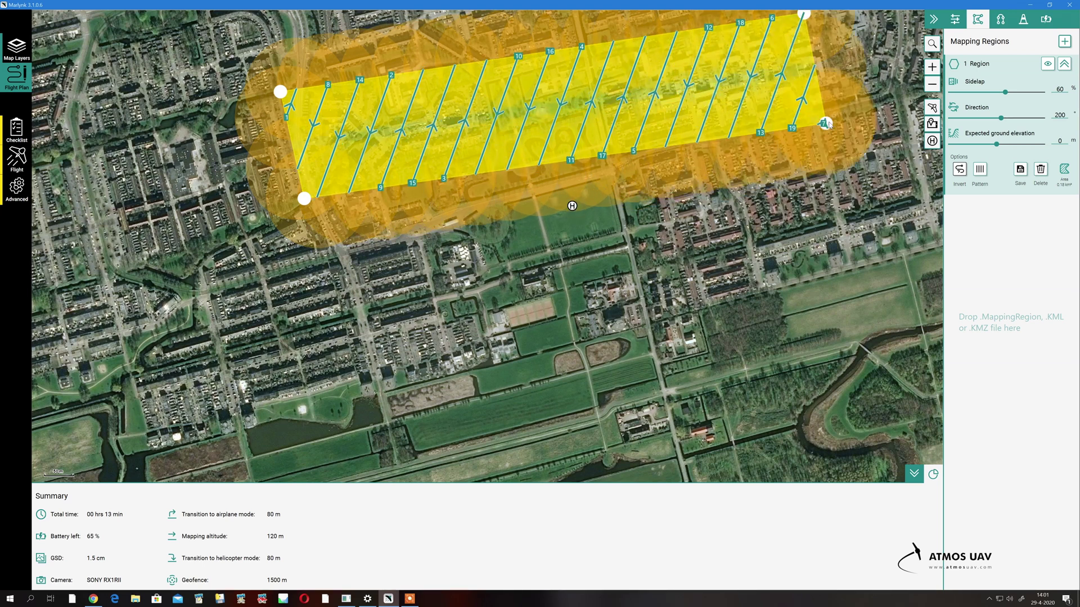
{"action": "left_click_drag", "start_coordinate": [804, 14], "coordinate": [810, 35]}
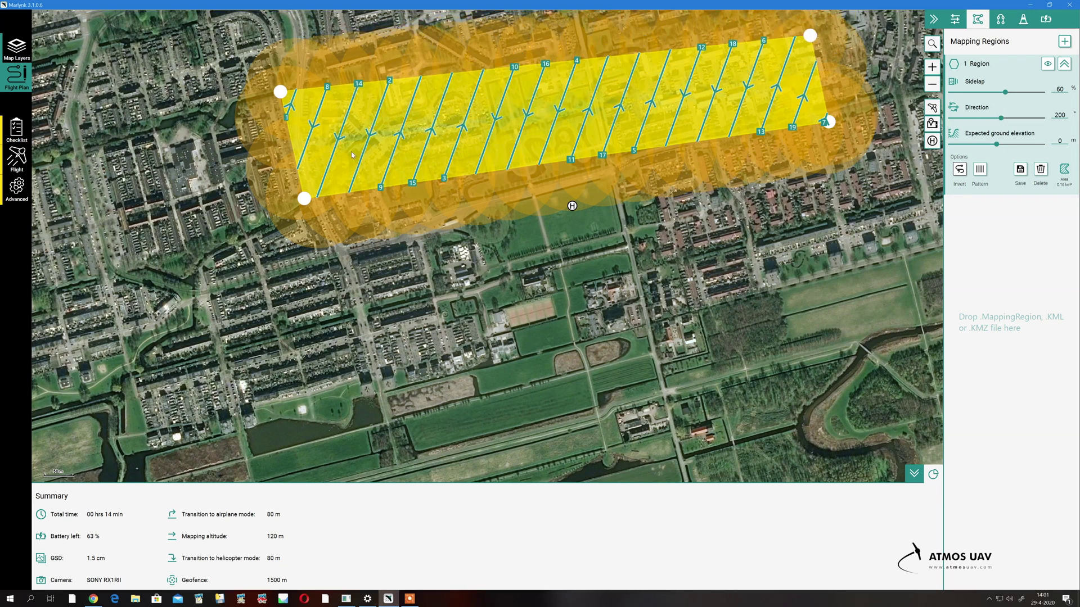
{"action": "left_click_drag", "start_coordinate": [304, 198], "coordinate": [315, 243]}
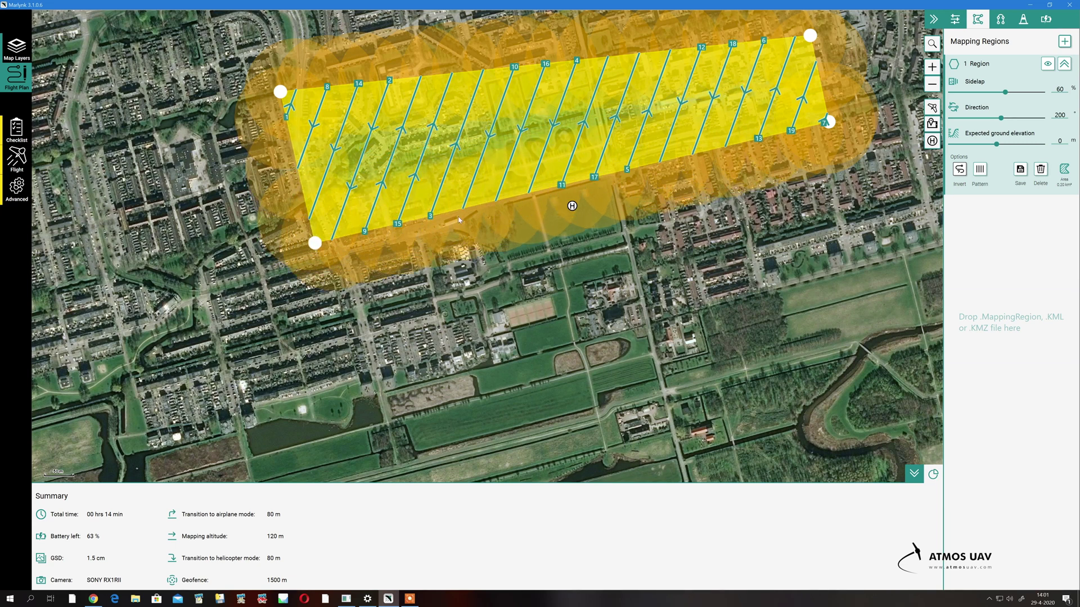
{"action": "left_click_drag", "start_coordinate": [829, 121], "coordinate": [835, 141]}
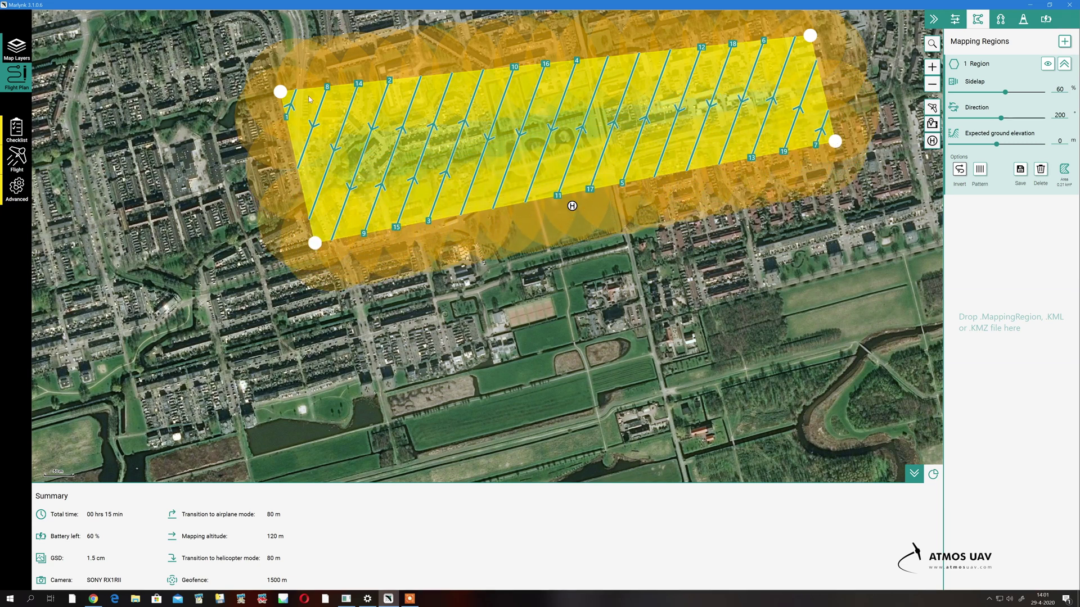
{"action": "left_click_drag", "start_coordinate": [810, 35], "coordinate": [806, 16]}
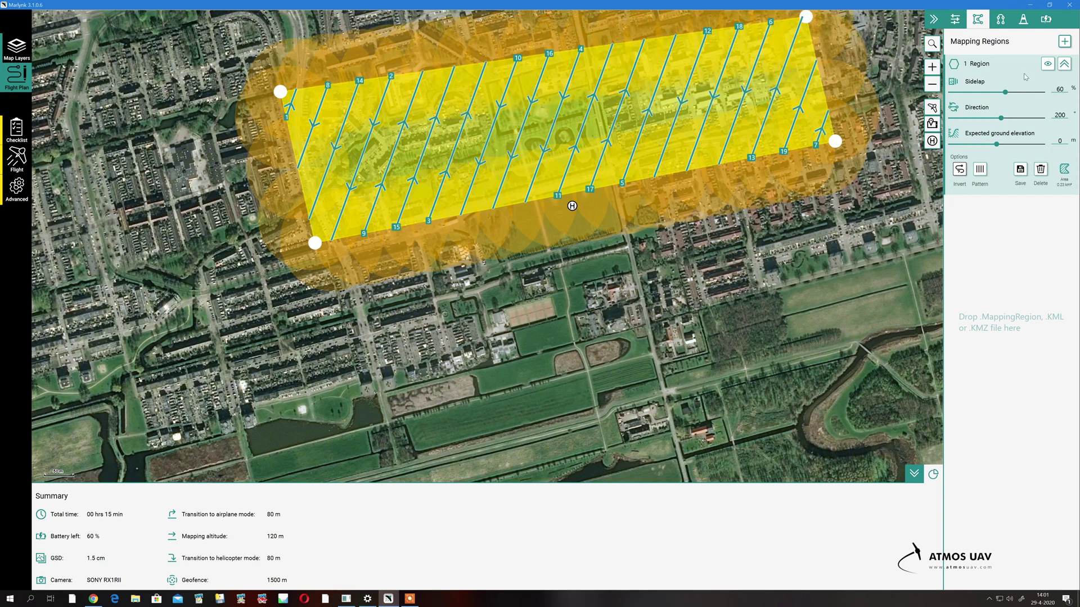
{"action": "left_click_drag", "start_coordinate": [1002, 118], "coordinate": [1017, 118]}
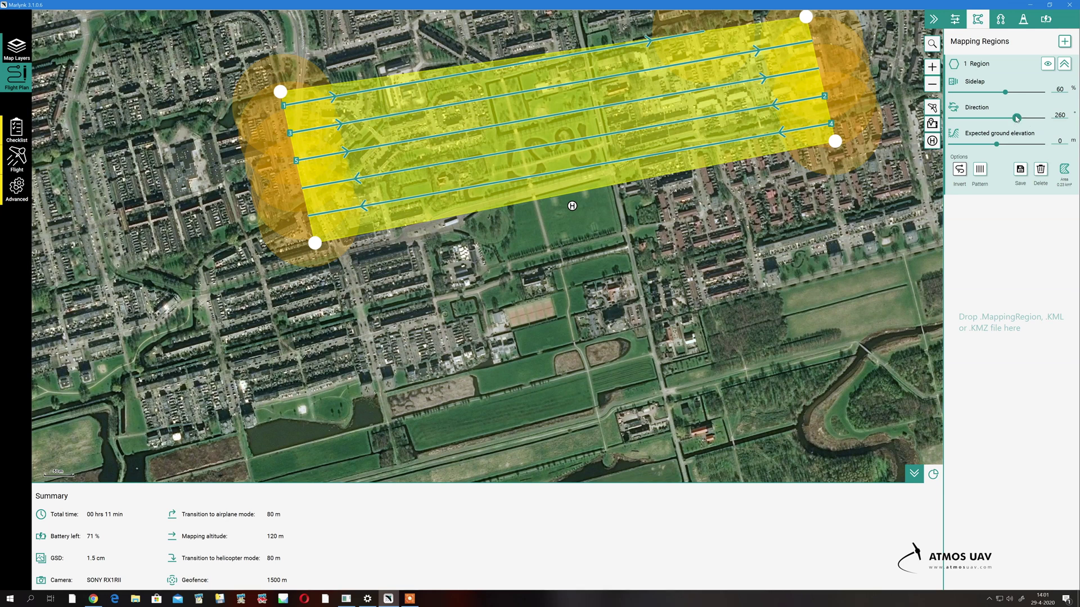
- Set the flight direction to 261° and switch the pattern to a crosshatch grid
{"action": "left_click_drag", "start_coordinate": [1016, 119], "coordinate": [1016, 118]}
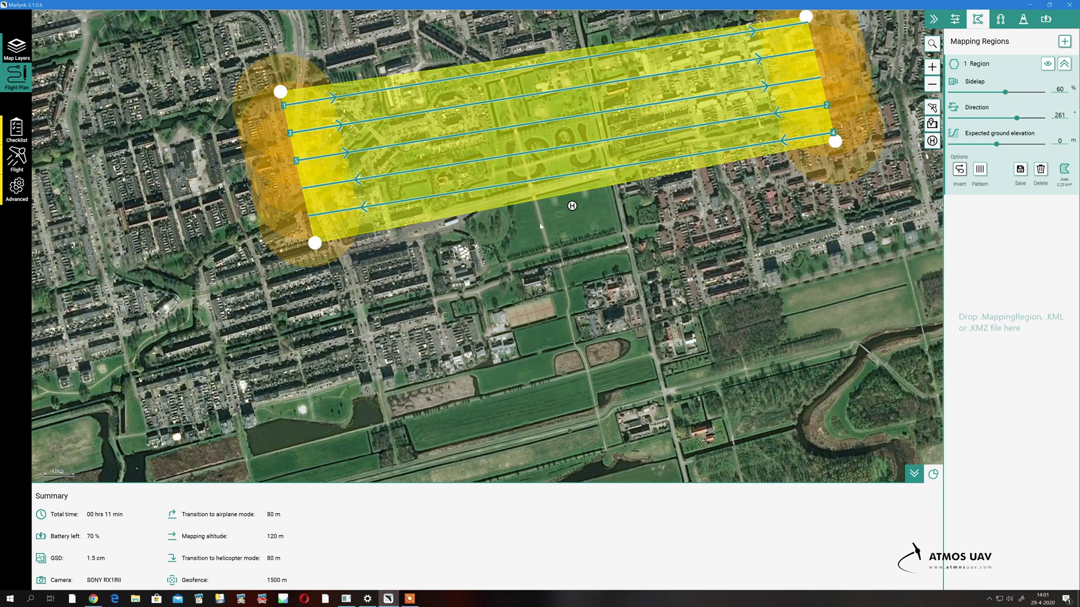
{"action": "left_click_drag", "start_coordinate": [540, 227], "coordinate": [511, 316]}
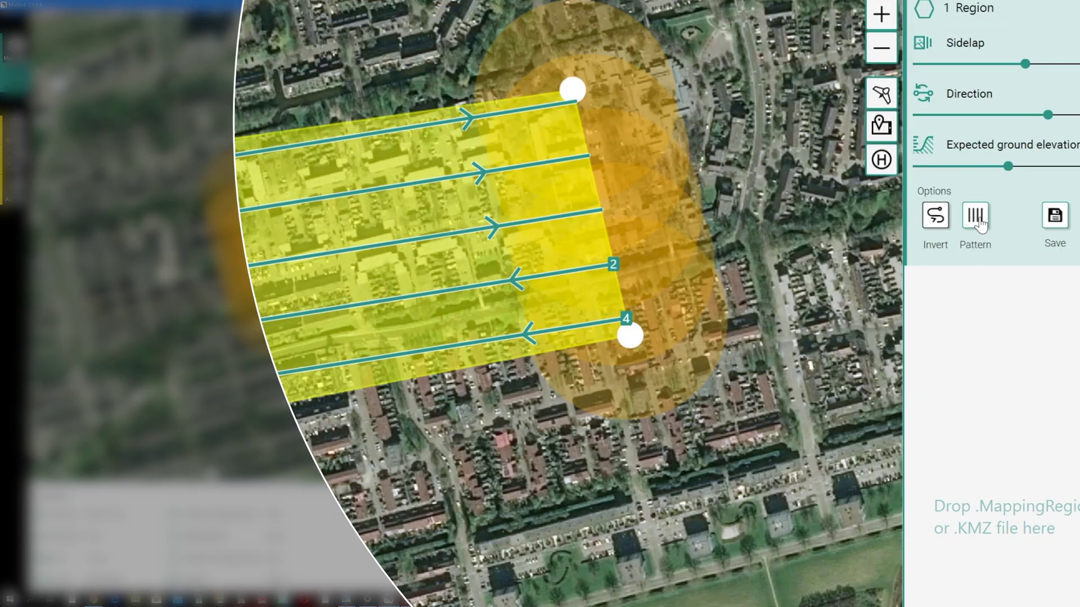
{"action": "left_click", "coordinate": [977, 221]}
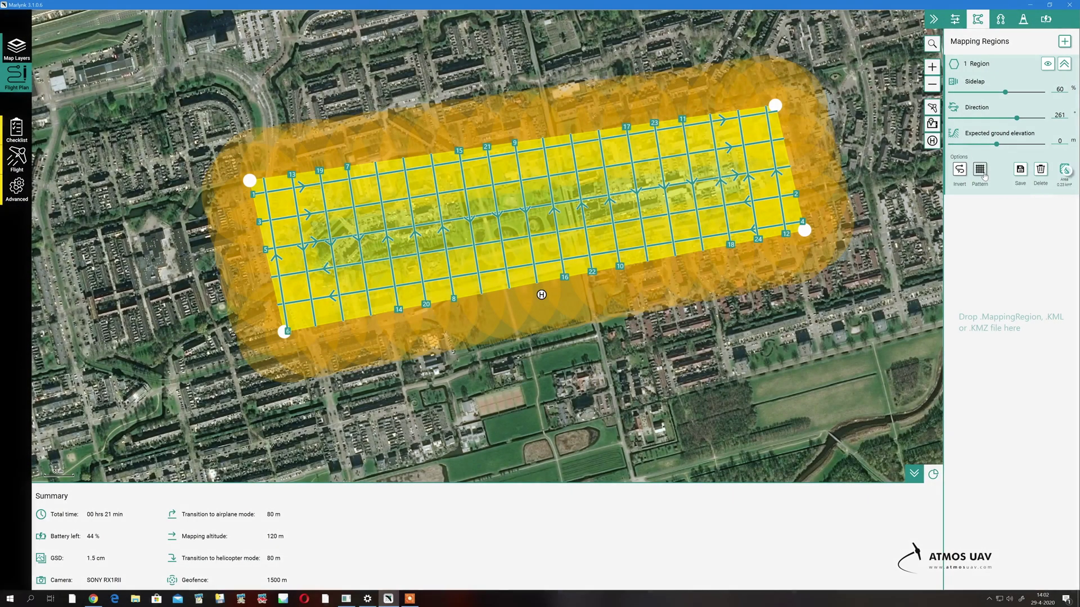
{"action": "left_click", "coordinate": [980, 174]}
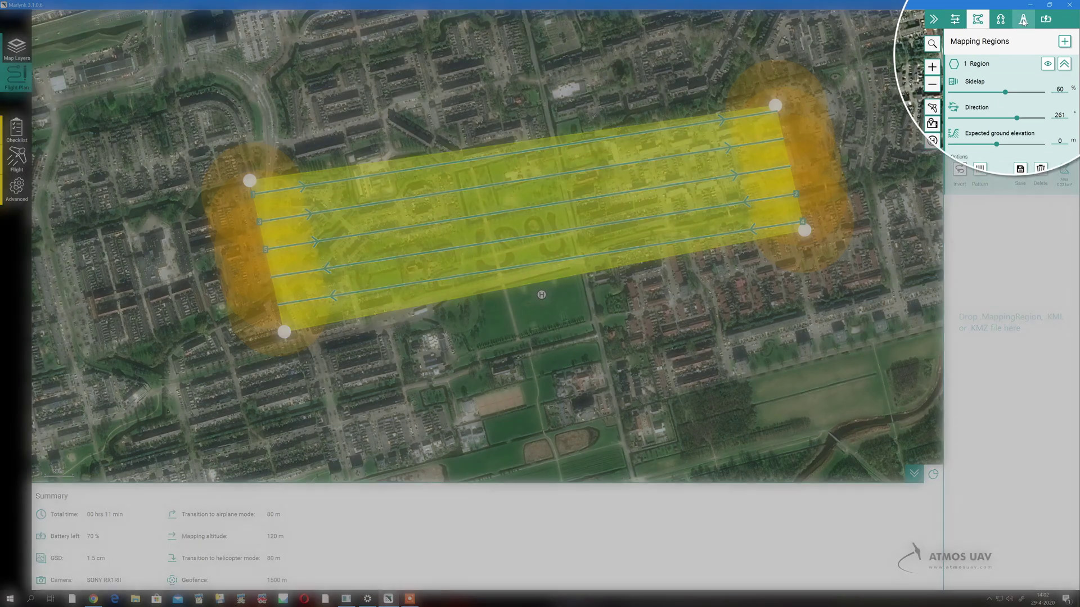
- Set the geofence radius to 1500 m in Safety Settings and check its circle on the map
{"action": "left_click", "coordinate": [1023, 20]}
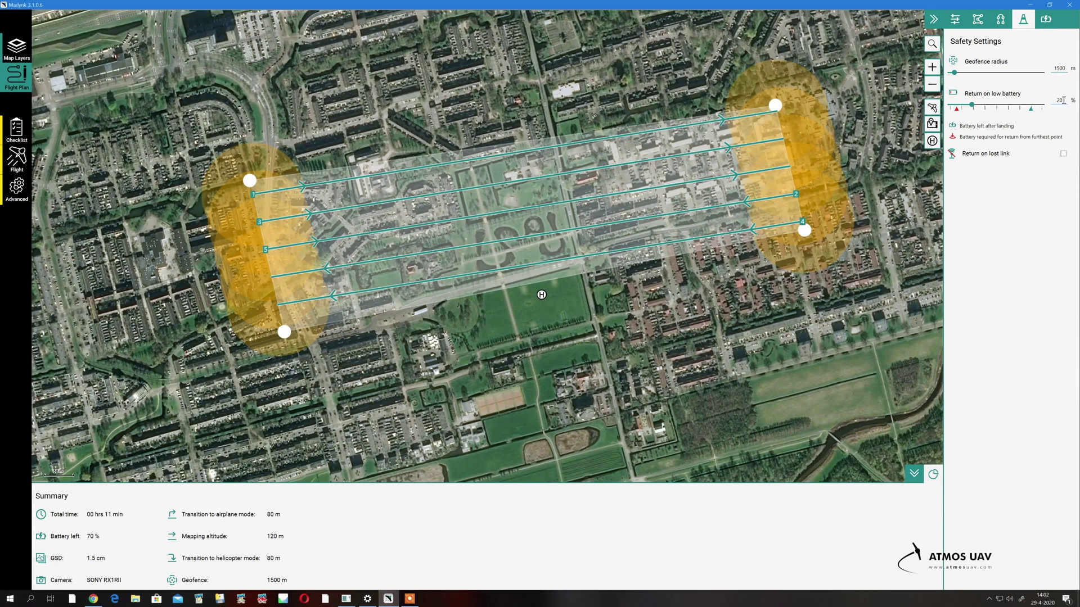
{"action": "left_click", "coordinate": [1058, 68]}
{"action": "key", "text": "BackSpace"}
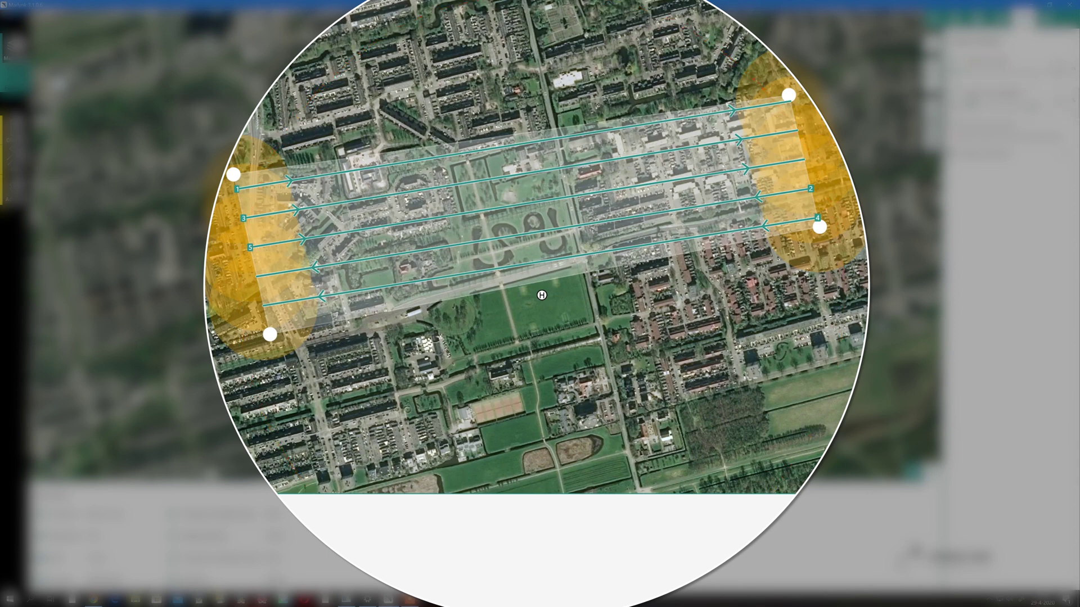
{"action": "type", "text": "1500"}
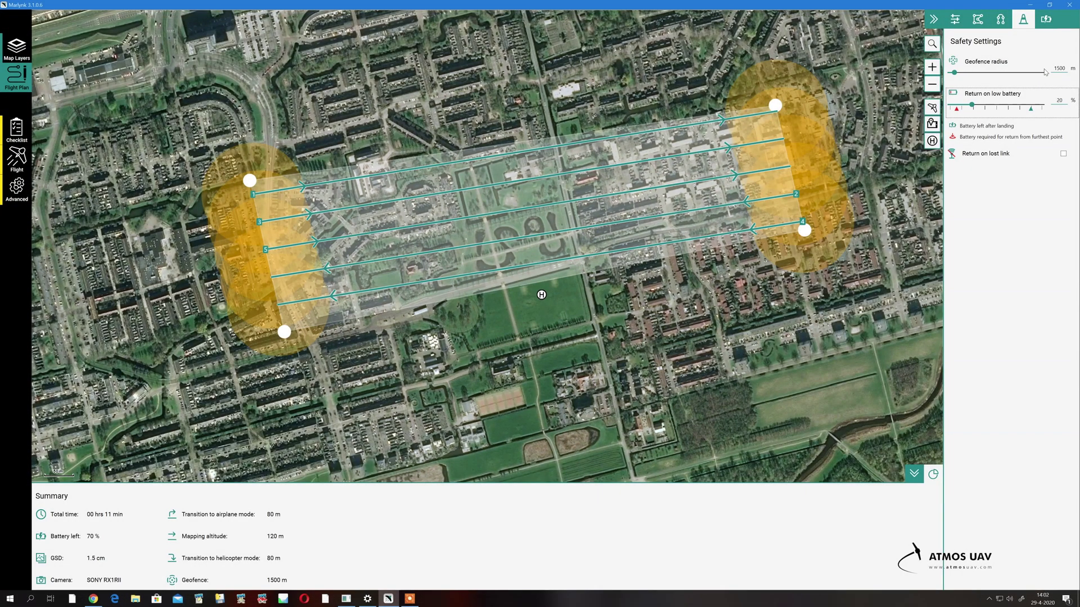
{"action": "left_click", "coordinate": [932, 85]}
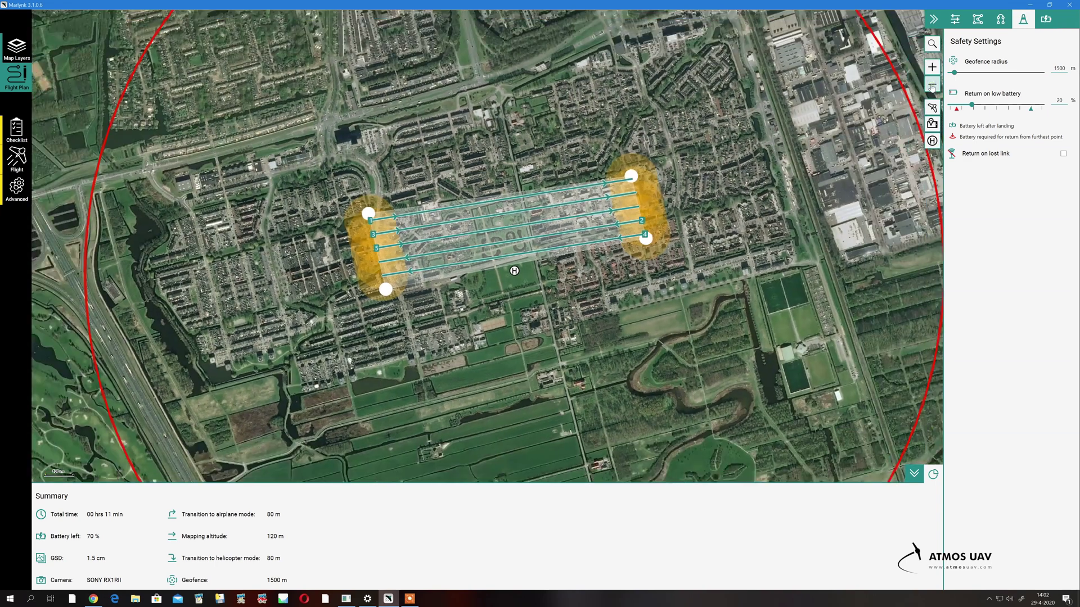
{"action": "left_click", "coordinate": [932, 86]}
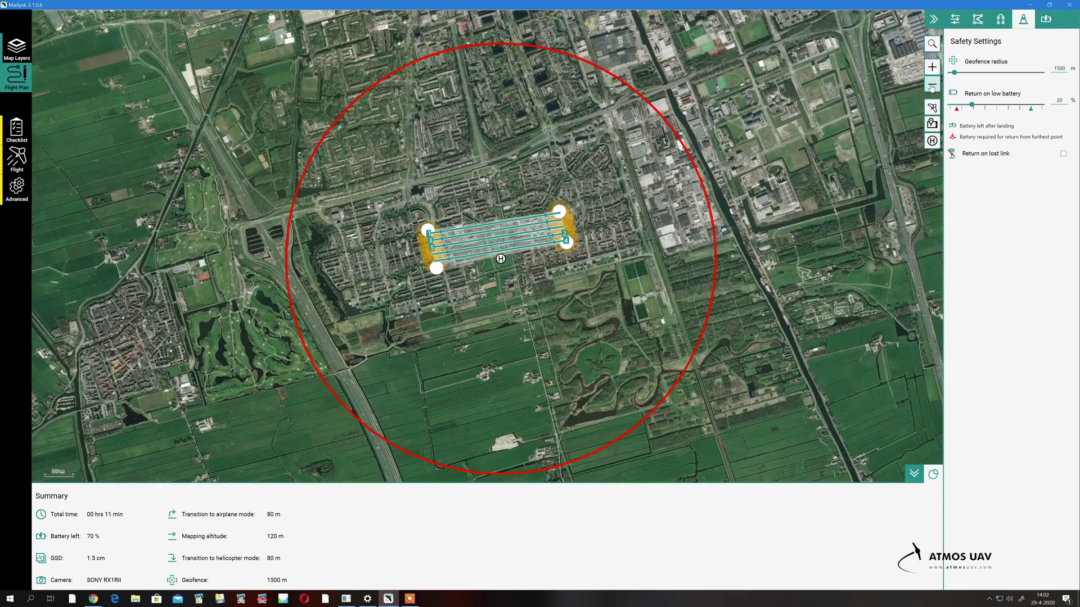
{"action": "left_click", "coordinate": [931, 68]}
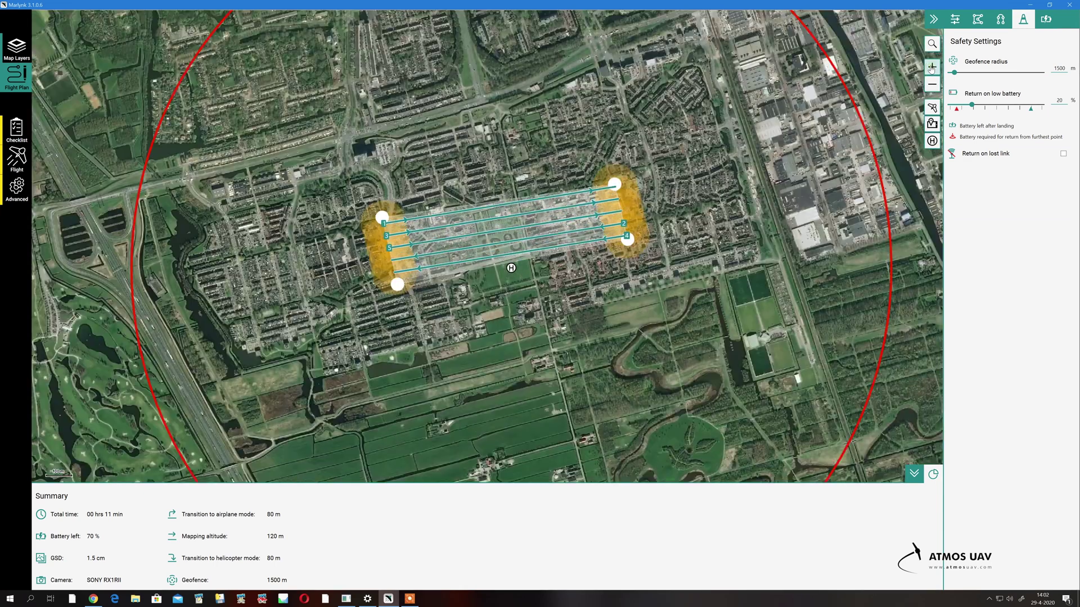
{"action": "left_click", "coordinate": [931, 68]}
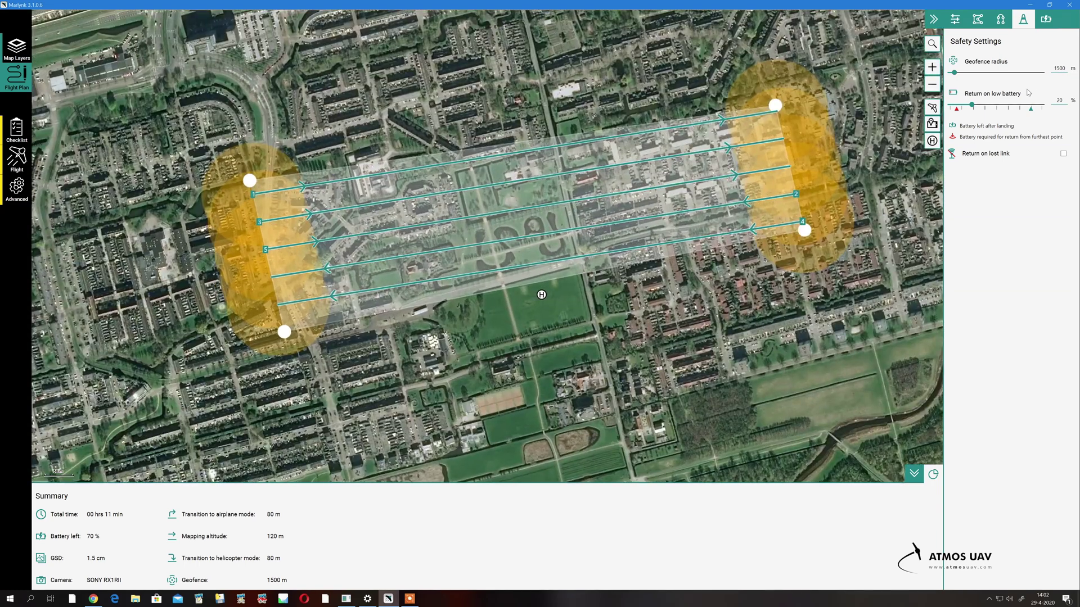
- Raise the return-on-low-battery threshold from 20% to 30%
{"action": "double_click", "coordinate": [1060, 100]}
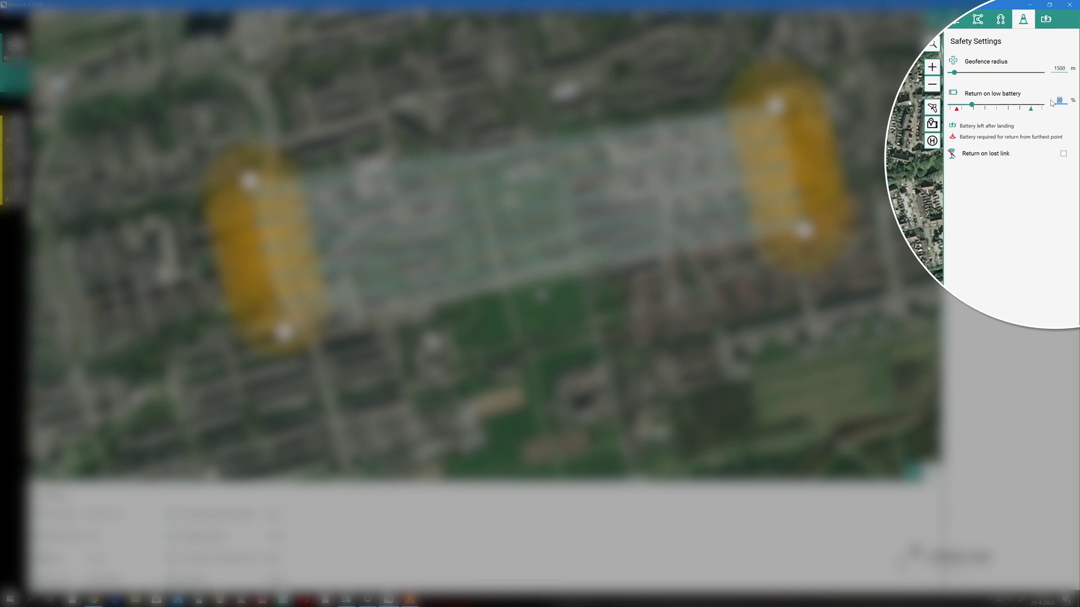
{"action": "type", "text": "30"}
{"action": "key", "text": "Tab"}
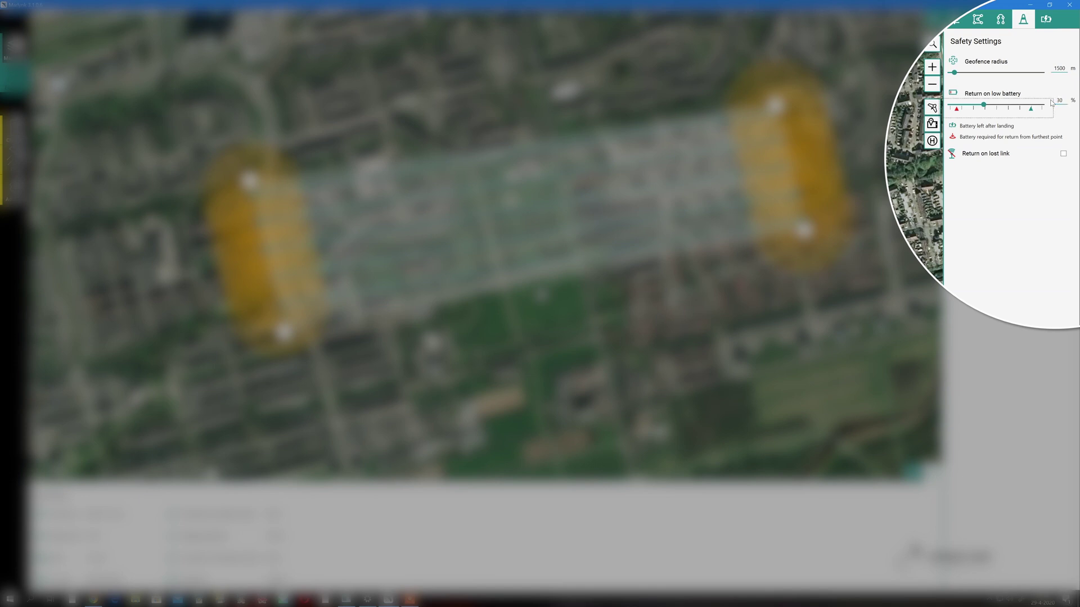